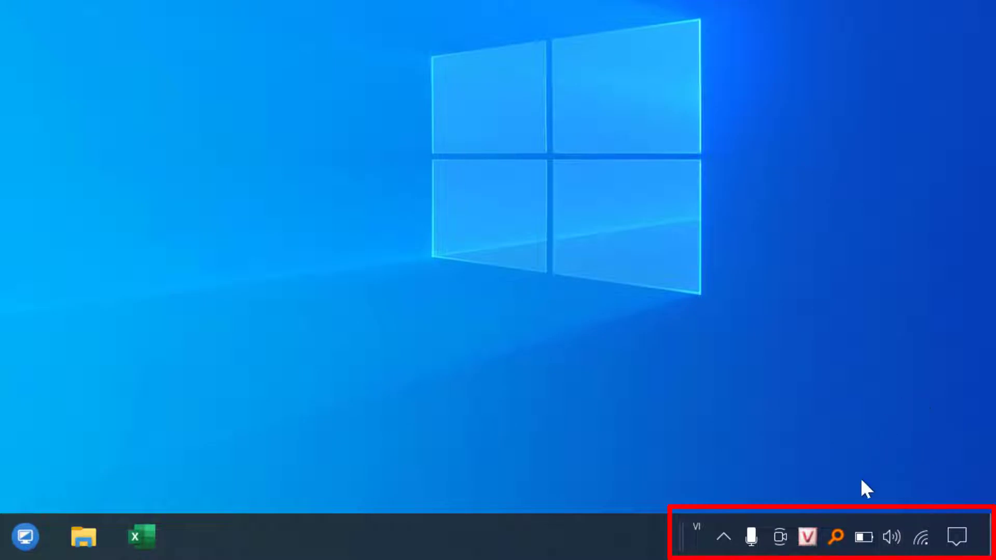
Step: Toggle UniKey from Vietnamese to English typing and back to Vietnamese, twice
click(808, 542)
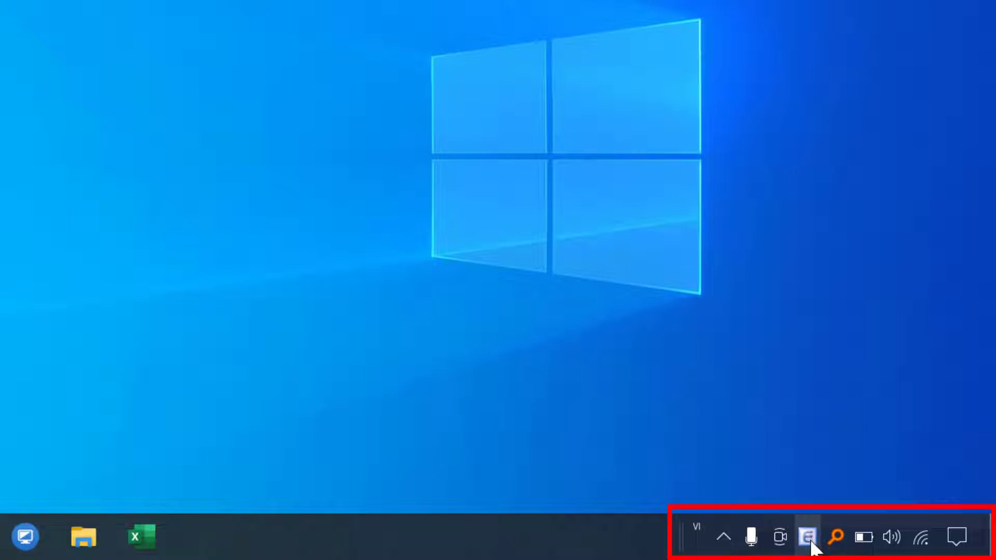
click(811, 542)
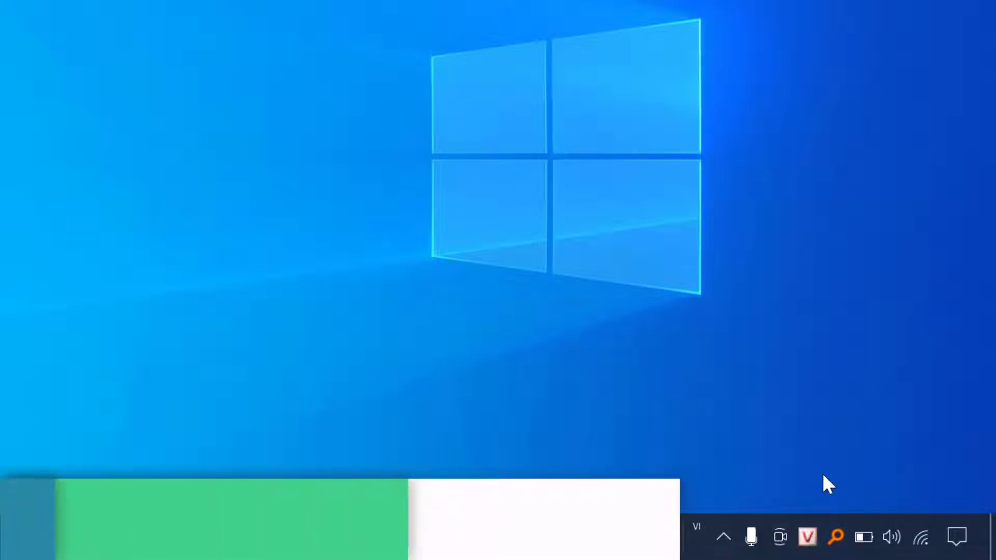
click(810, 543)
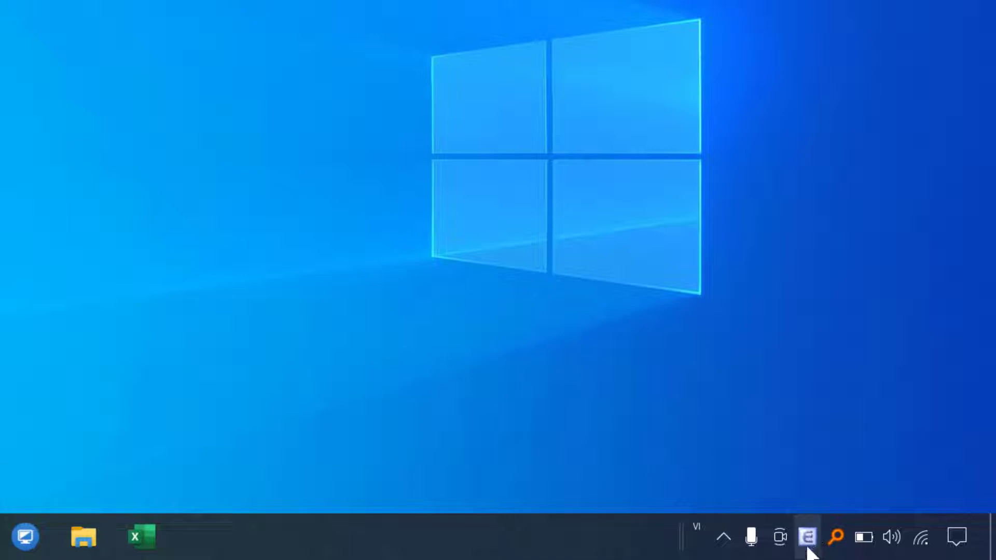
click(807, 541)
Step: Open the UniKey settings dialog to view its code table, typing method and switch-key options, and close it
double_click(807, 542)
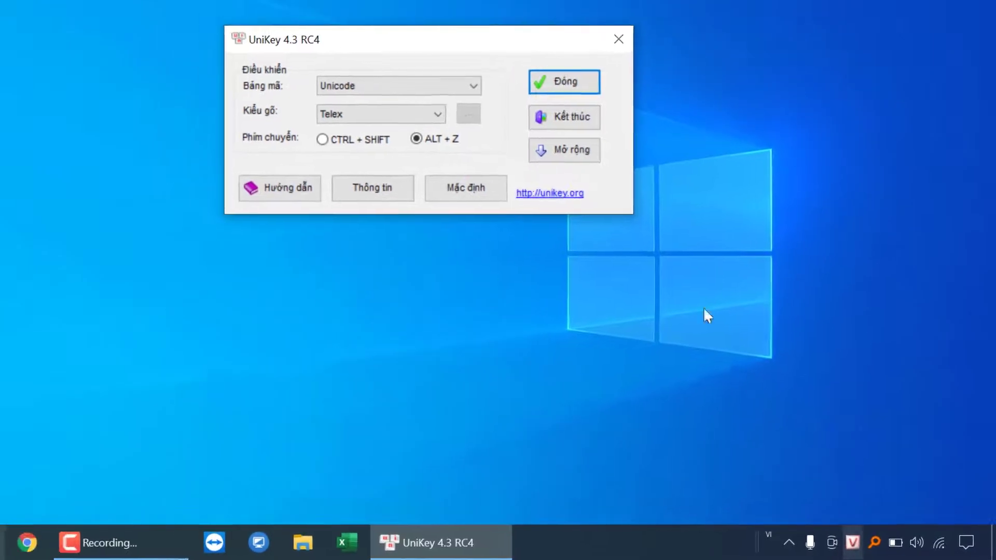
click(564, 81)
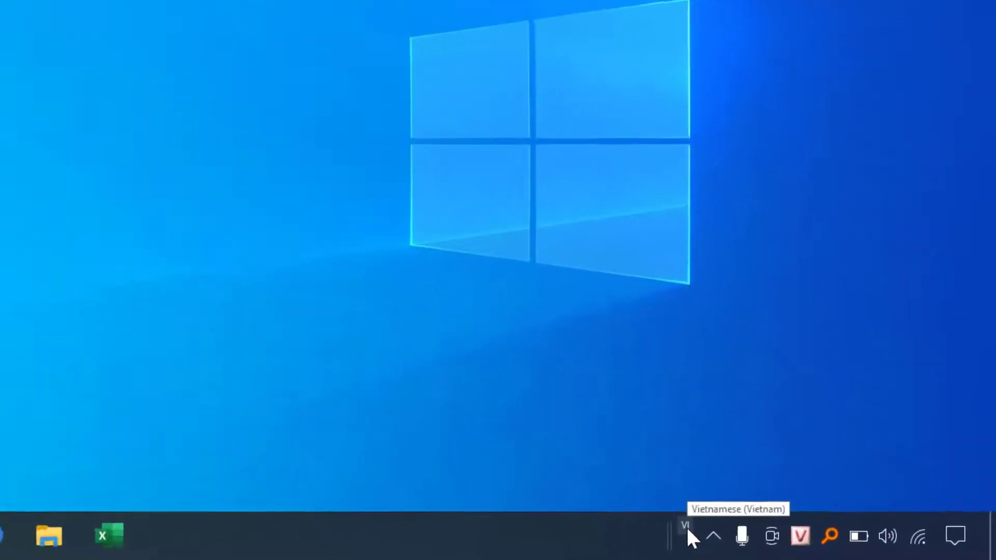
Step: Switch the Windows input language from Vietnamese (Vietnam) to English (United States)
click(770, 535)
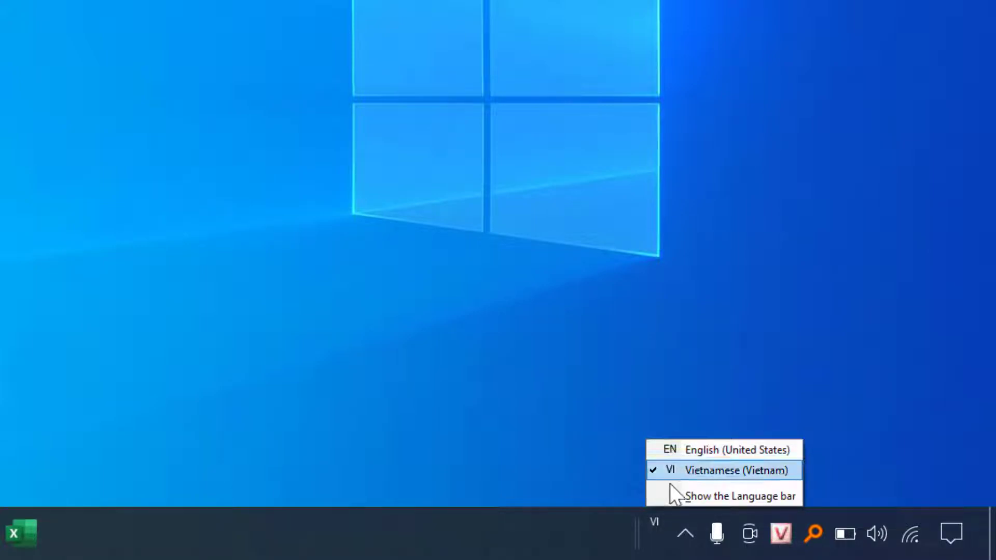
click(677, 448)
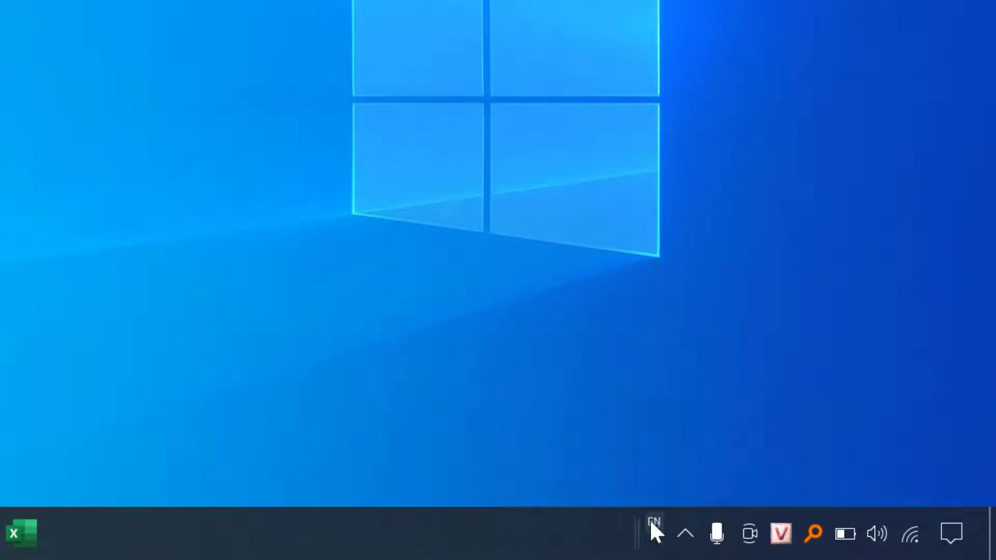
click(649, 519)
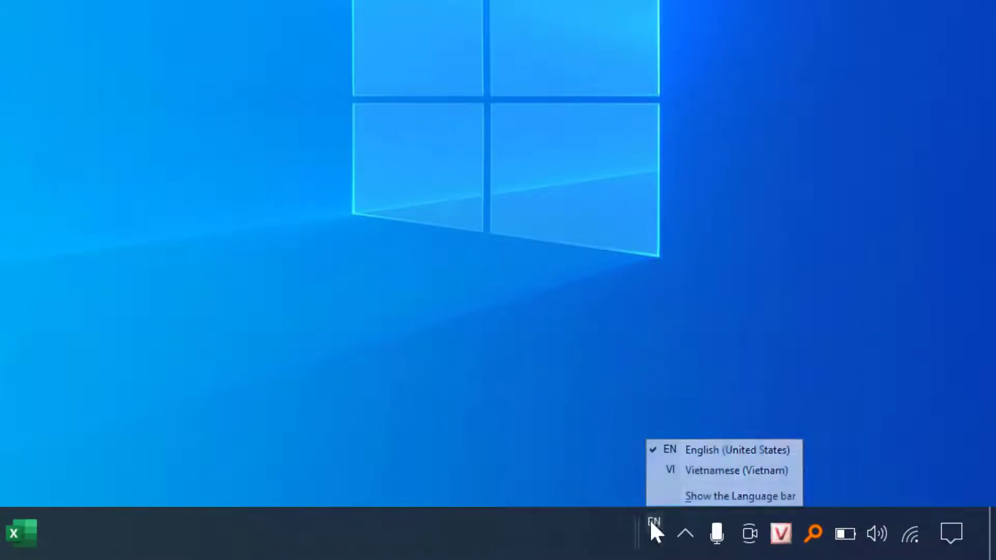
click(669, 449)
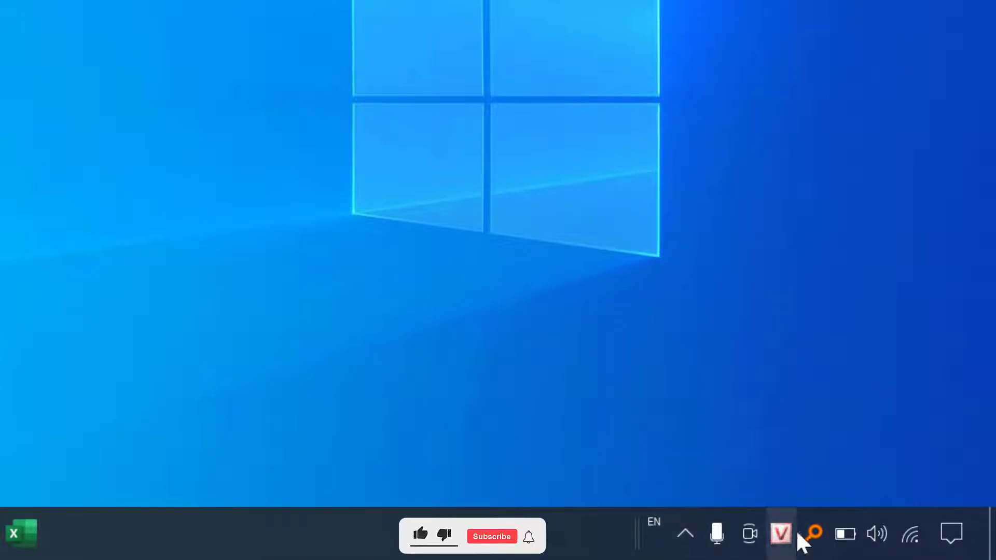
Step: Examine the hidden notification-area icons in the taskbar
click(683, 535)
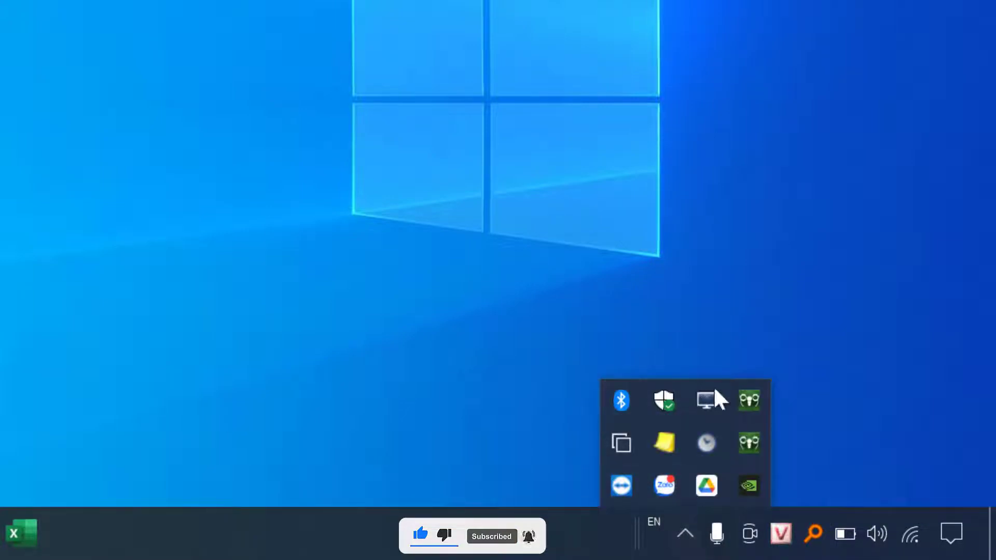
click(781, 533)
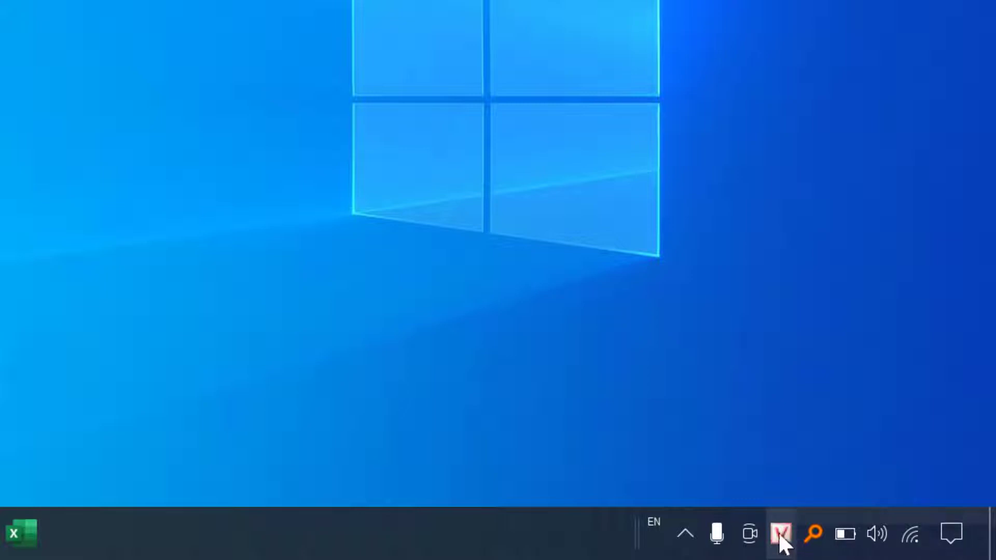
Step: In the UniKey settings, change the code table (Bảng mã) to VNI Windows and set it back to Unicode
double_click(780, 534)
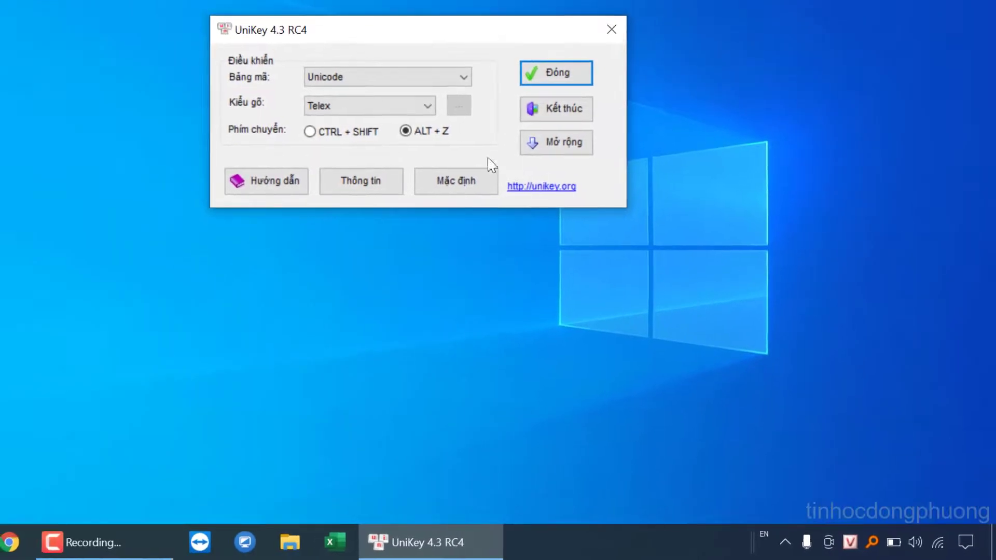
click(349, 78)
click(353, 77)
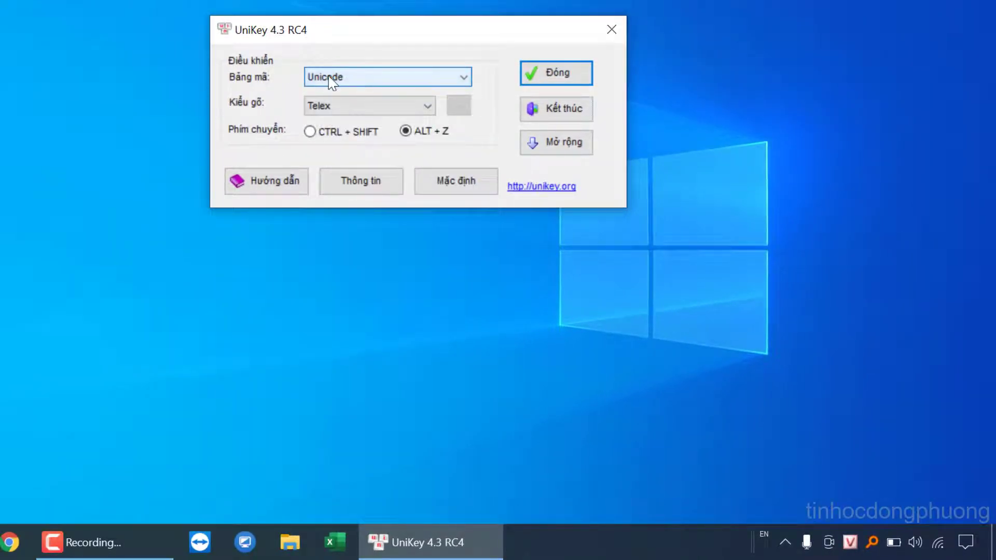
click(335, 78)
click(335, 119)
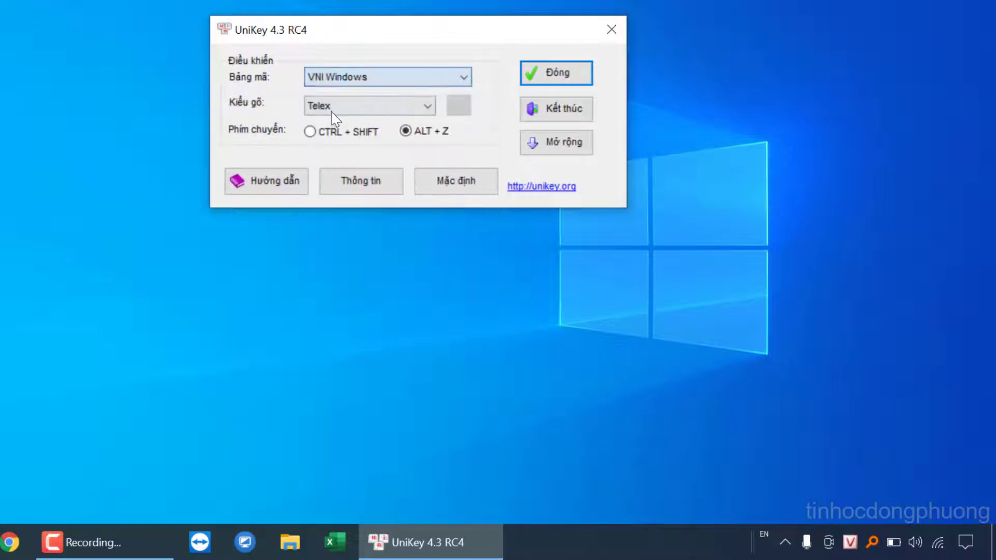
click(335, 78)
click(337, 78)
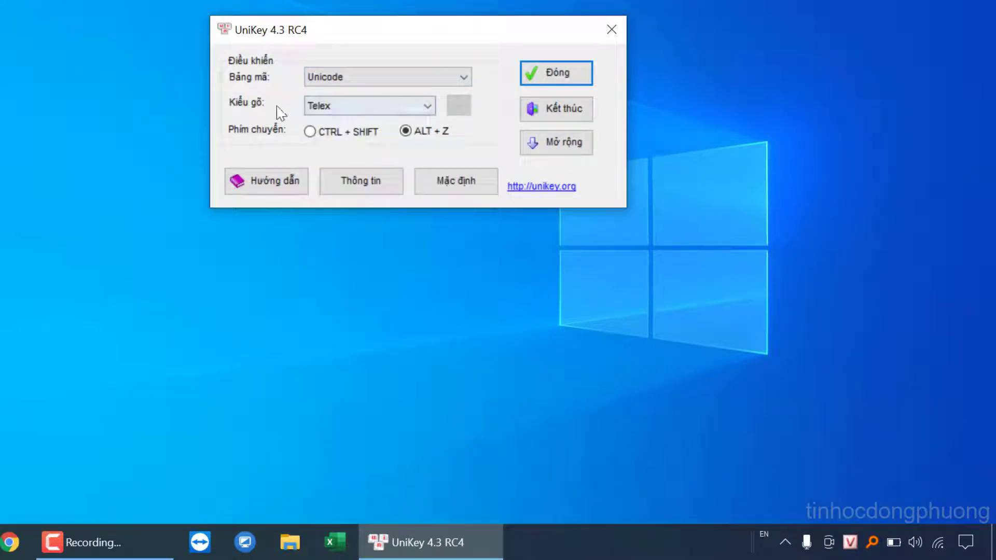
Step: Change UniKey's typing method (Kiểu gõ) to VNI, set it back to Telex, and close the settings dialog
click(339, 108)
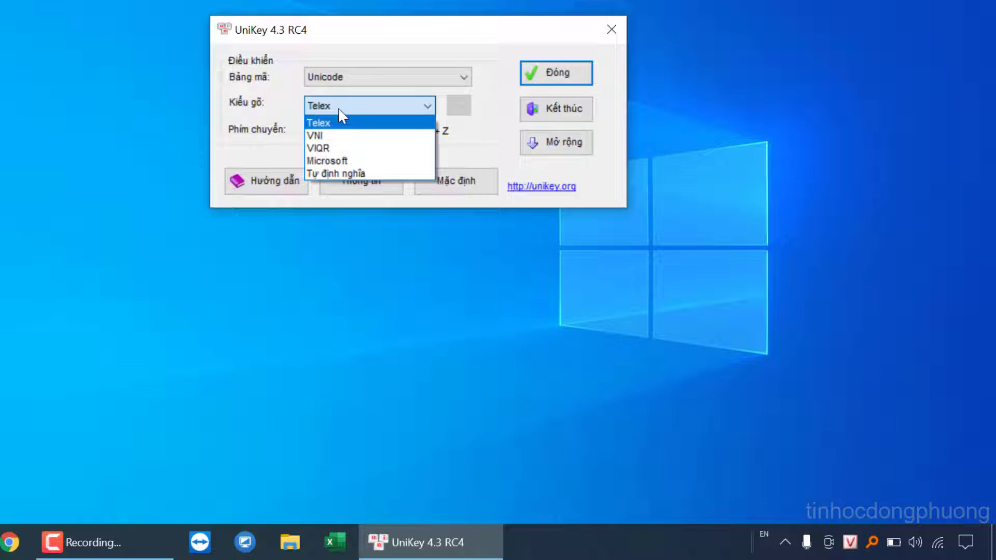
click(325, 136)
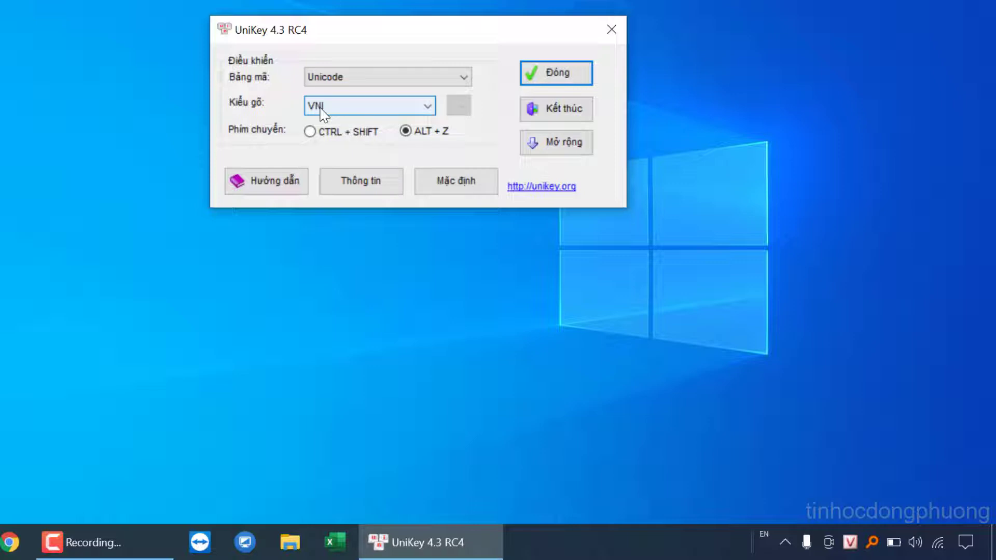
click(322, 107)
click(322, 120)
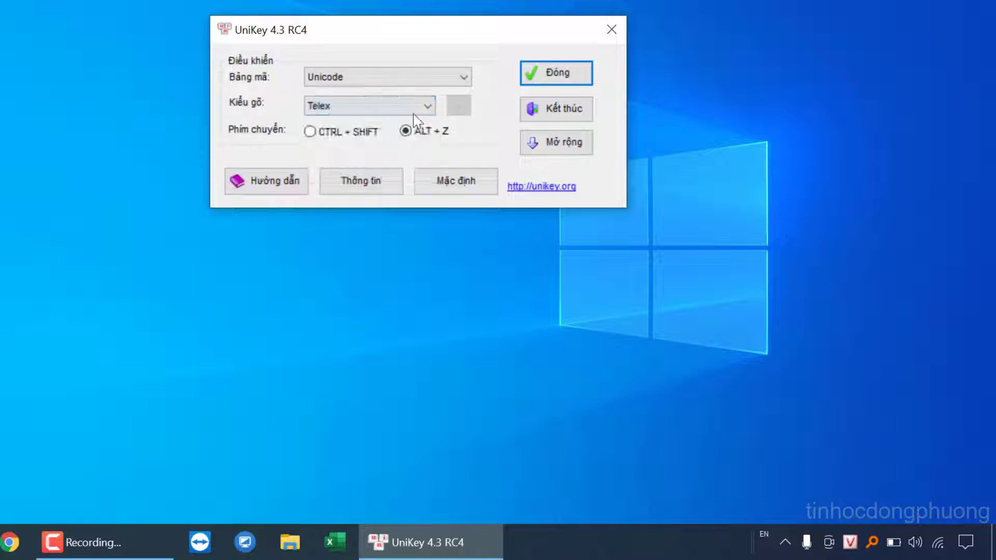
click(544, 72)
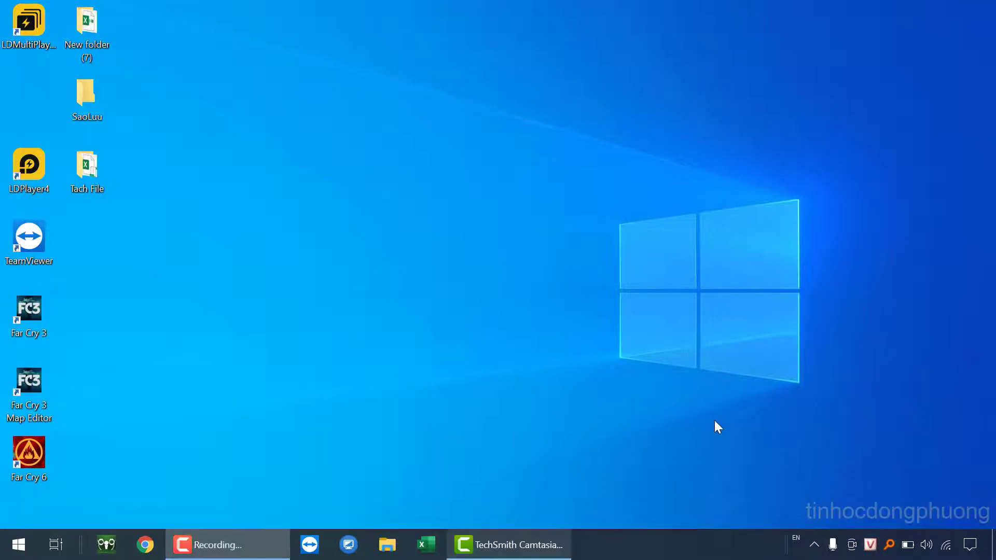
Step: Quit UniKey from the notification area, checking the hidden icons before and after to see whether it is running
click(814, 544)
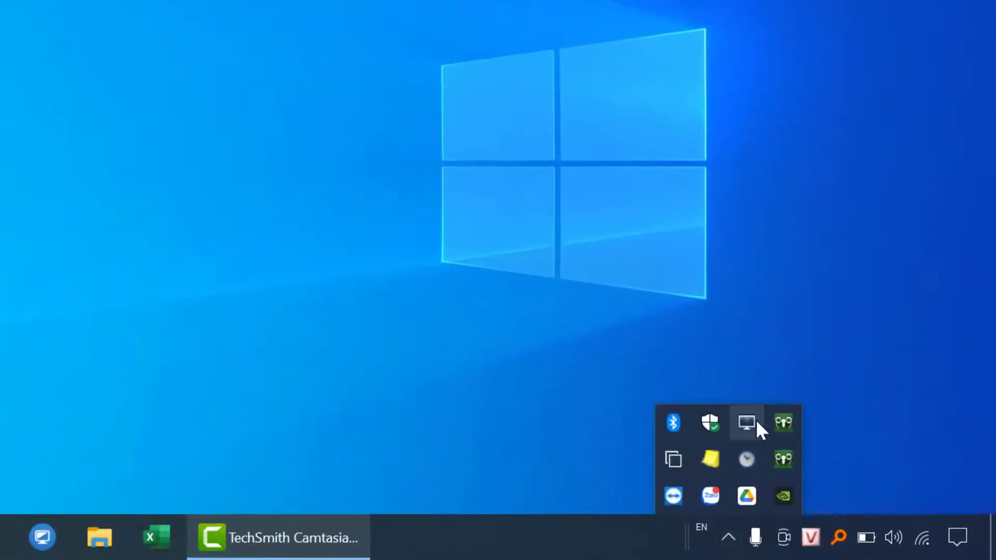
click(850, 440)
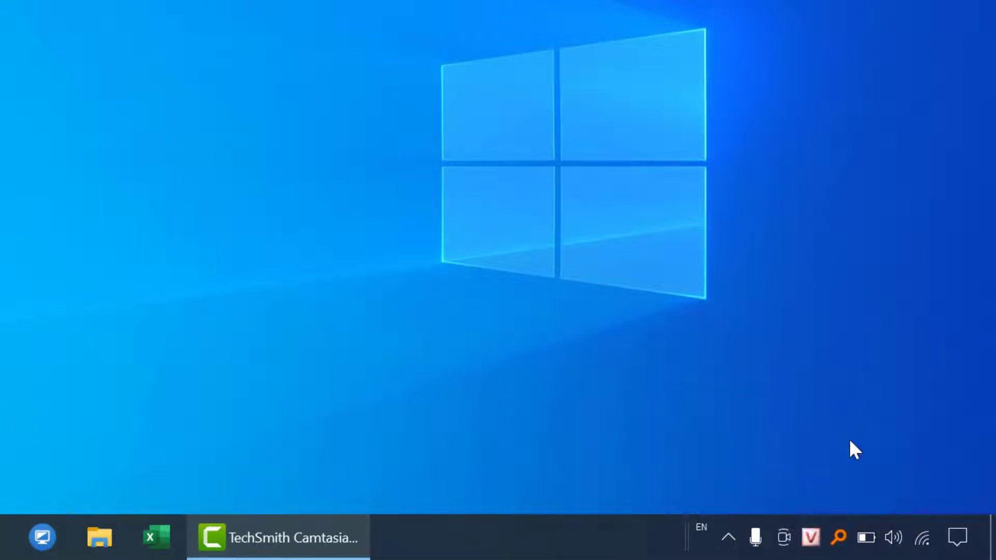
right_click(809, 537)
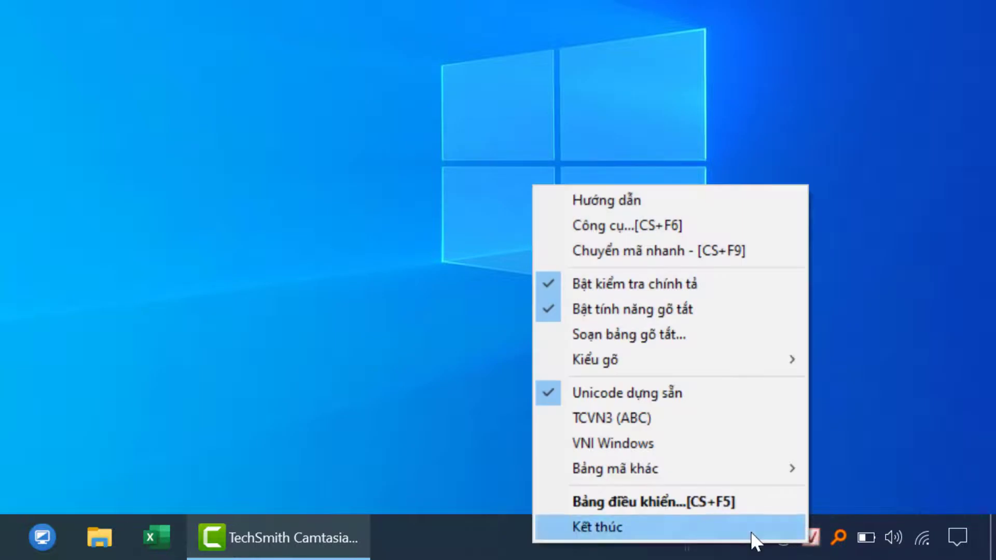
click(751, 532)
click(754, 538)
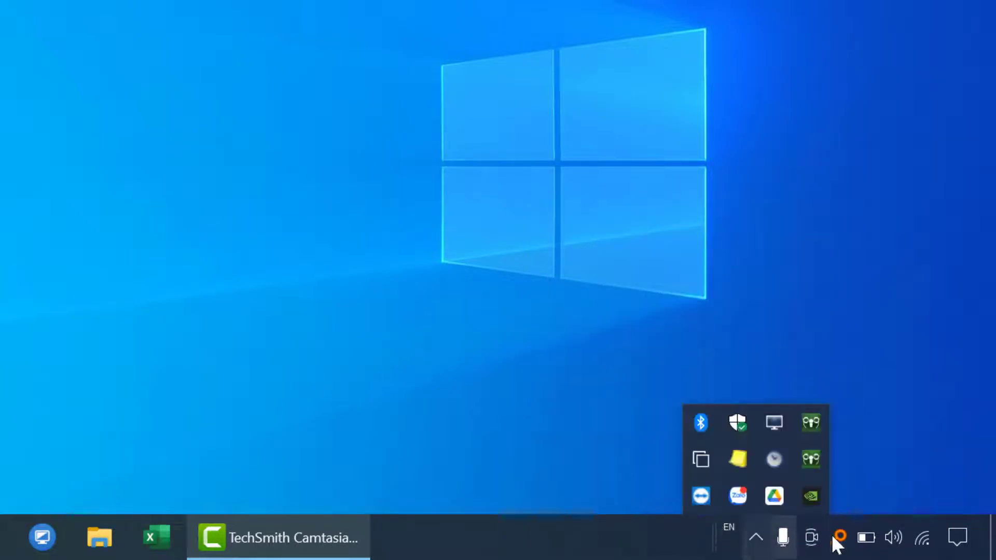
click(904, 391)
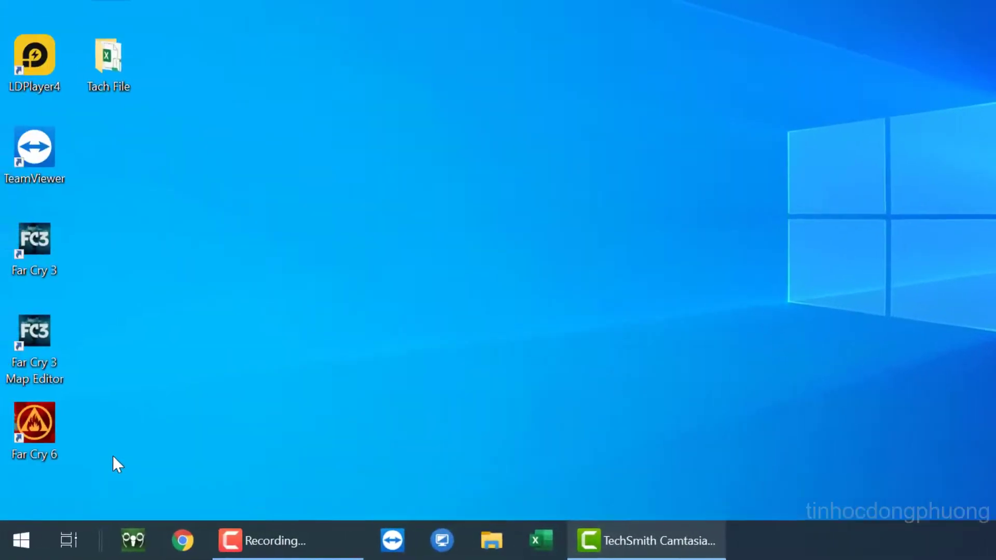
Step: Search the Start menu for "unikey" and launch UnikeyNT
click(23, 542)
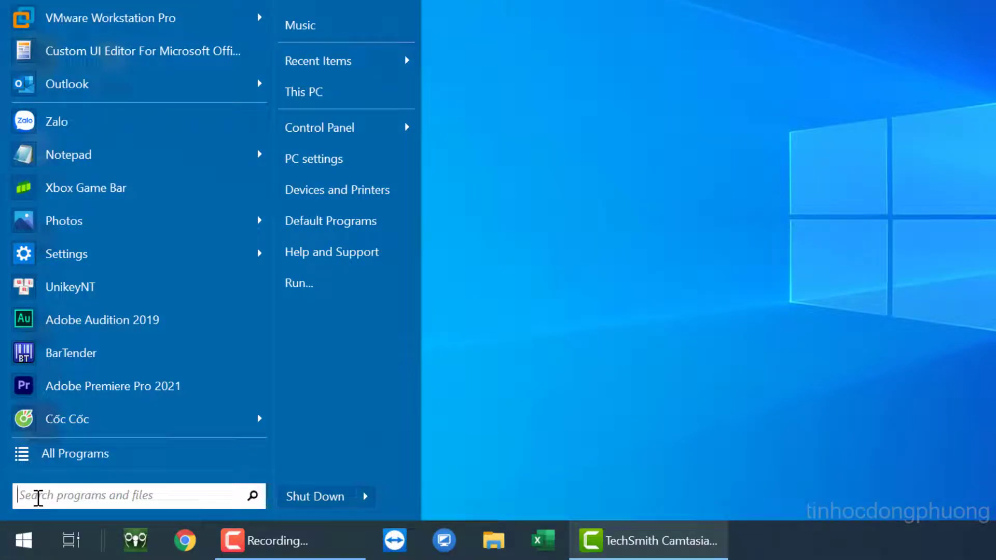
text(unikey)
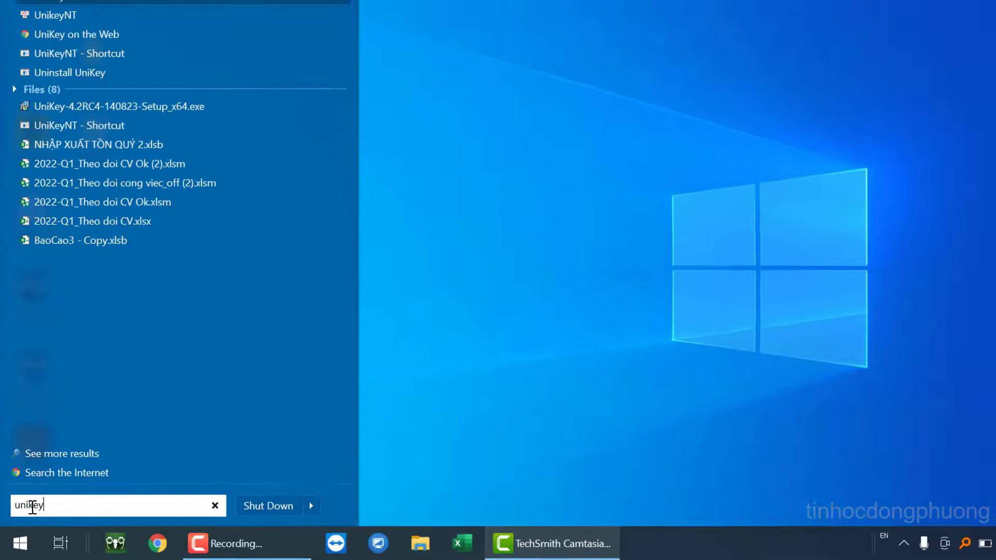
drag(65, 506, 17, 505)
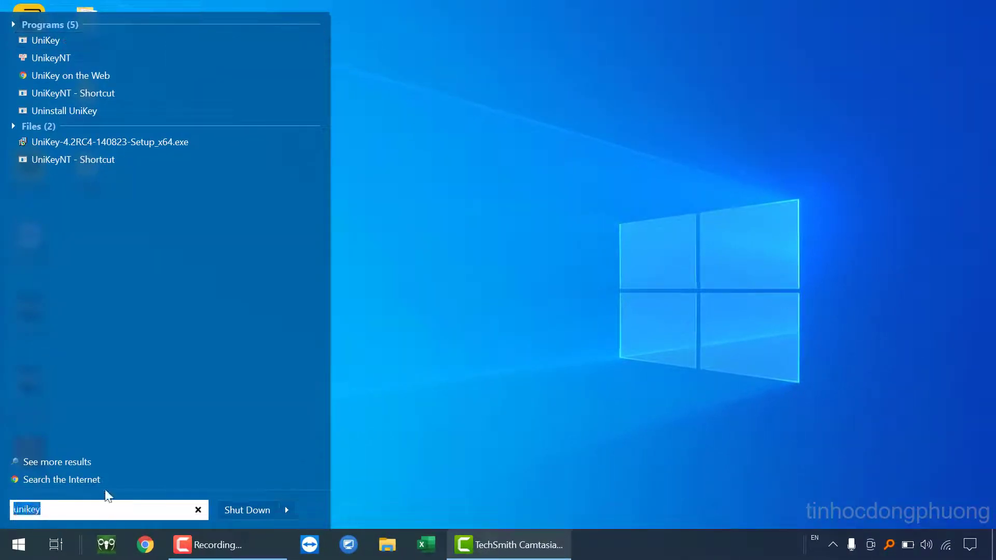
click(52, 58)
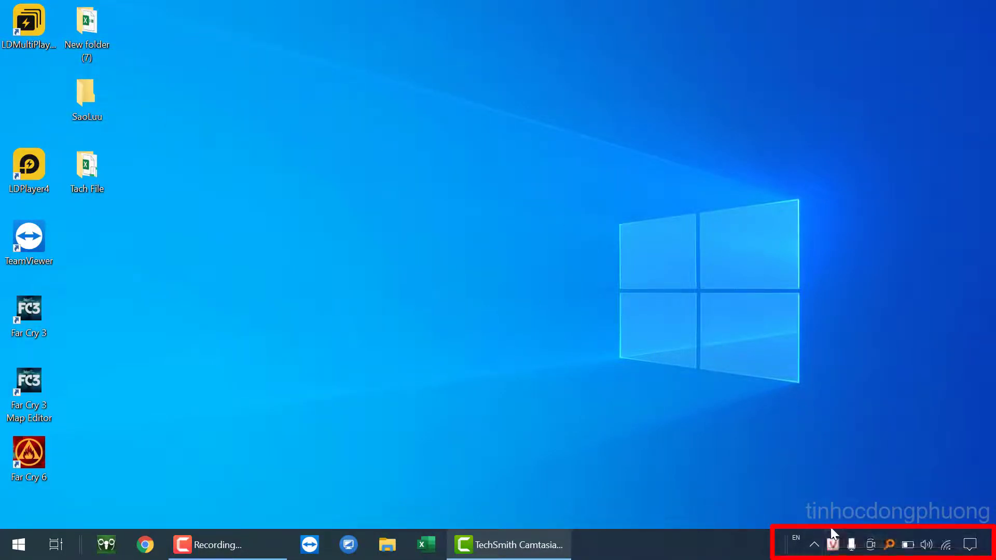
click(832, 545)
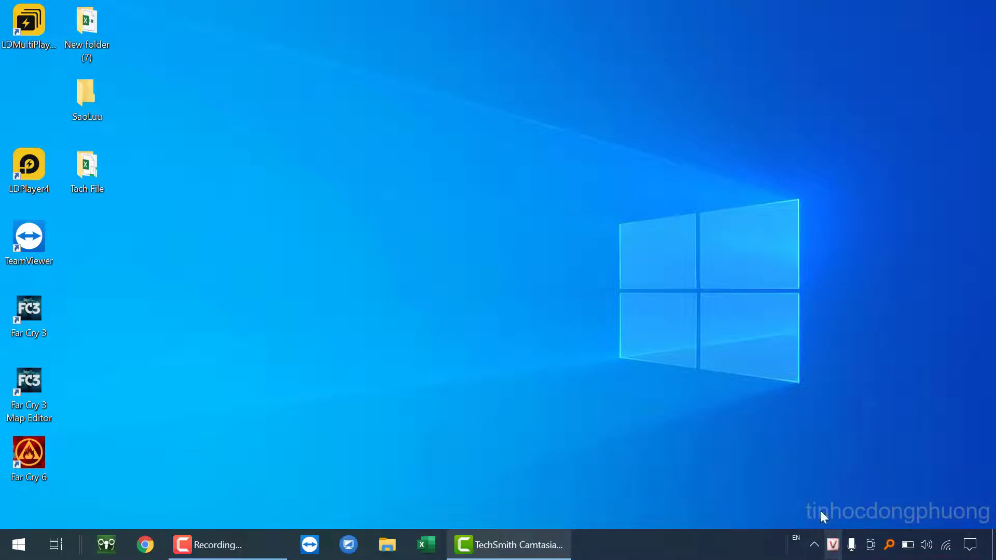
Step: Quit UniKey again and browse the Start menu's full program list for it
right_click(832, 544)
click(796, 534)
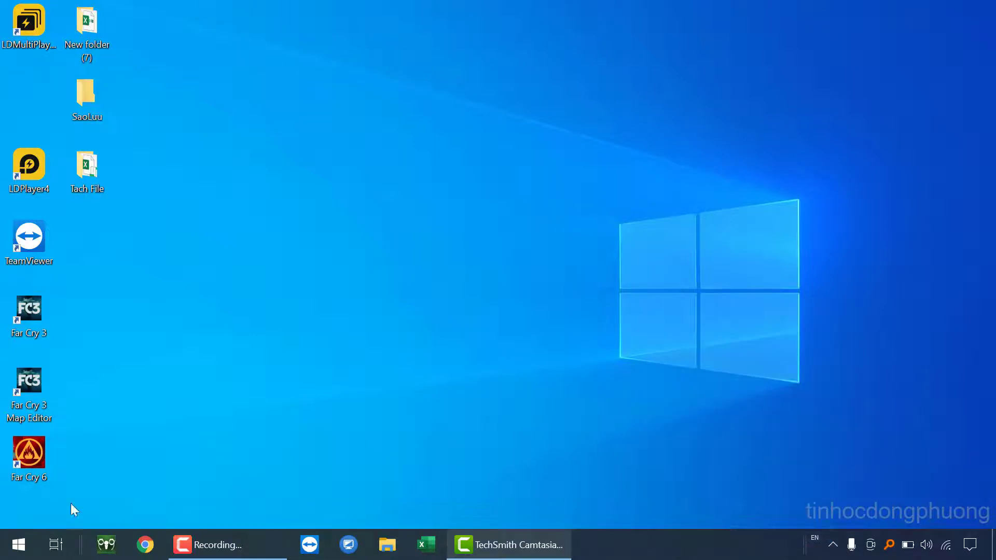
click(18, 543)
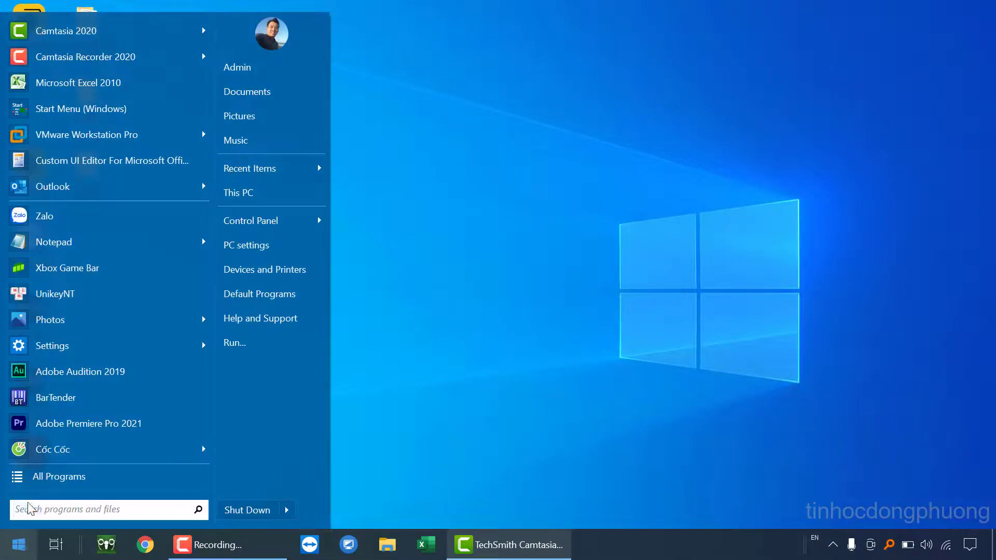
click(39, 476)
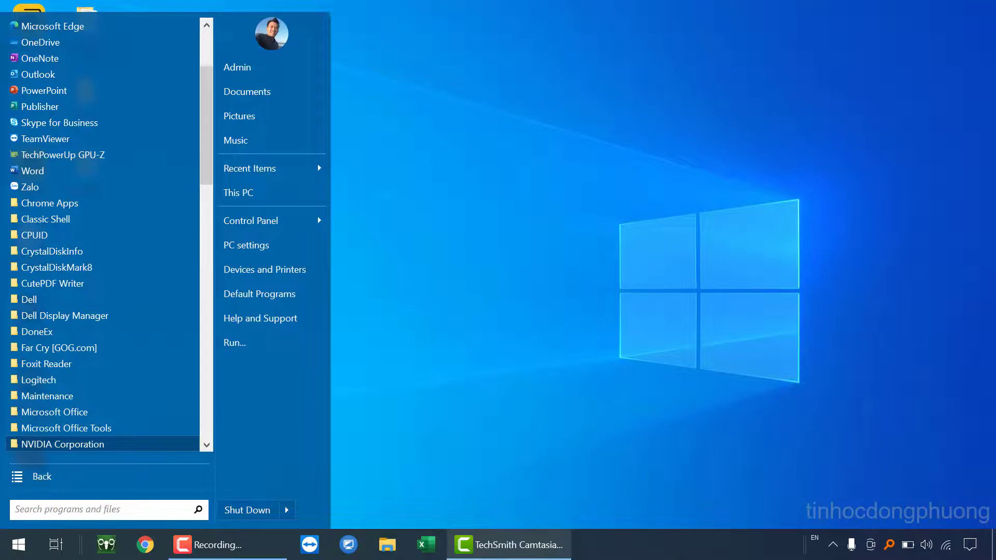
click(513, 149)
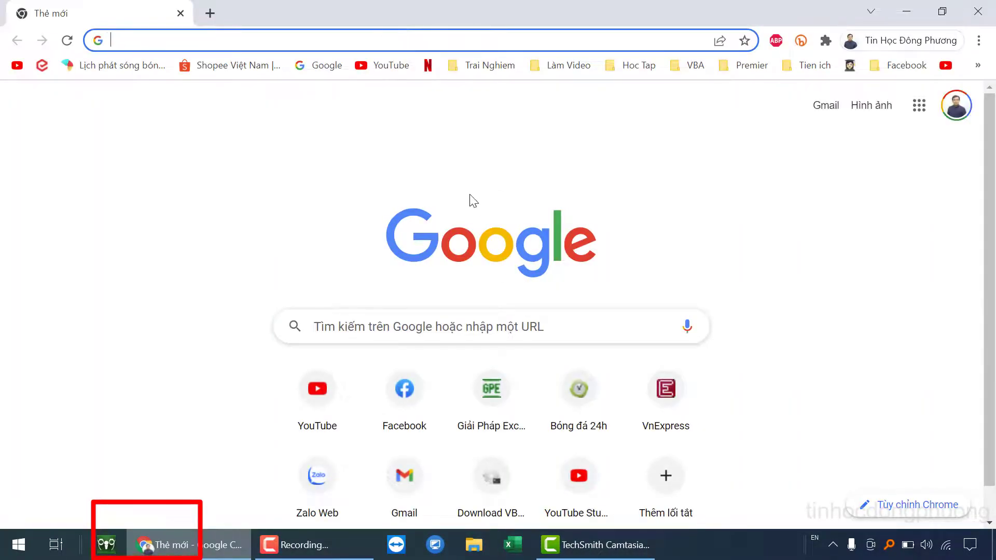
Step: Go to the unikey.org website in the browser
click(151, 39)
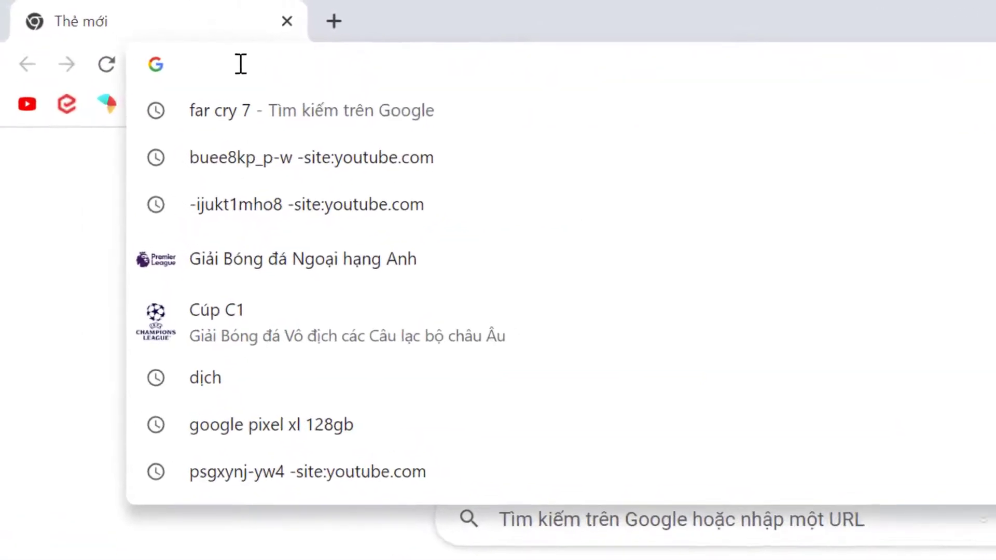
text(unikey)
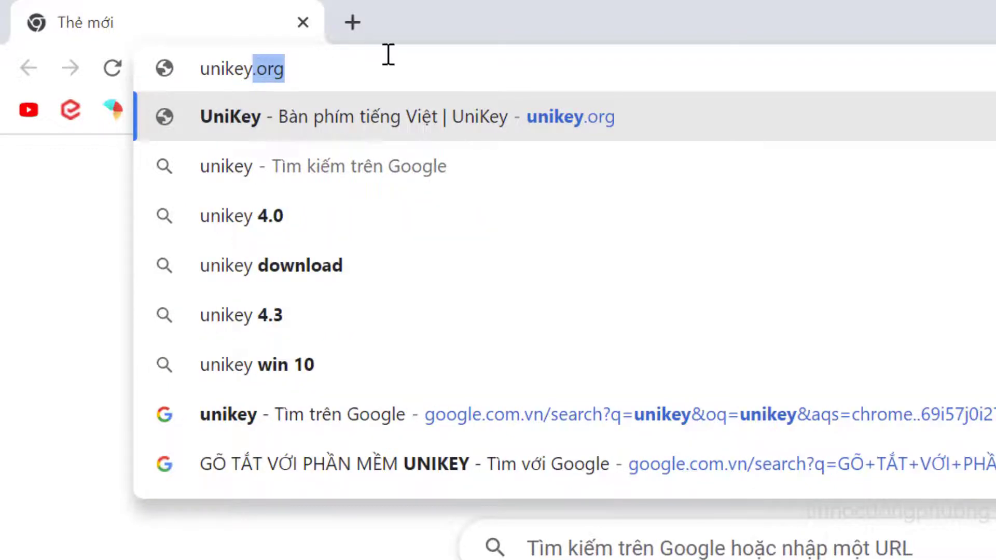
click(365, 71)
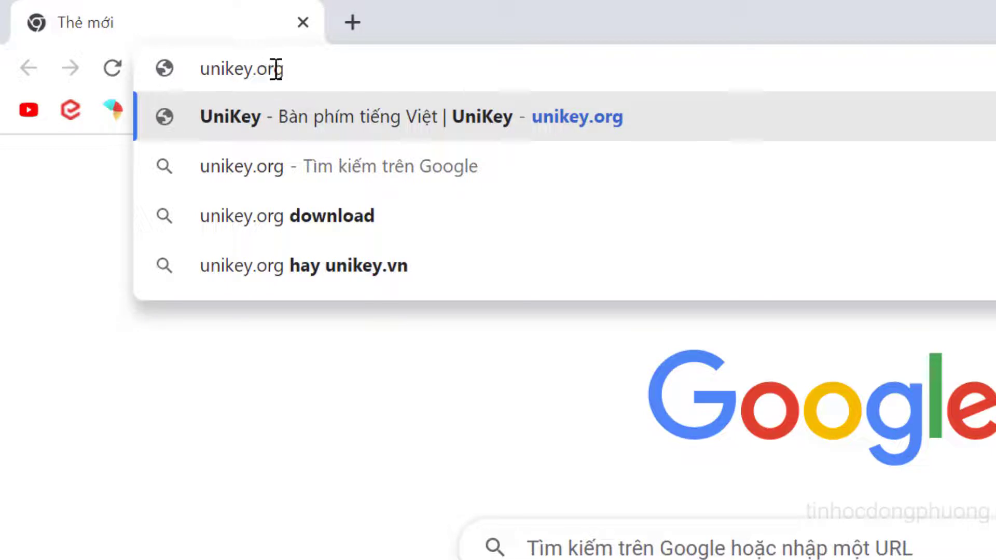
key(Return)
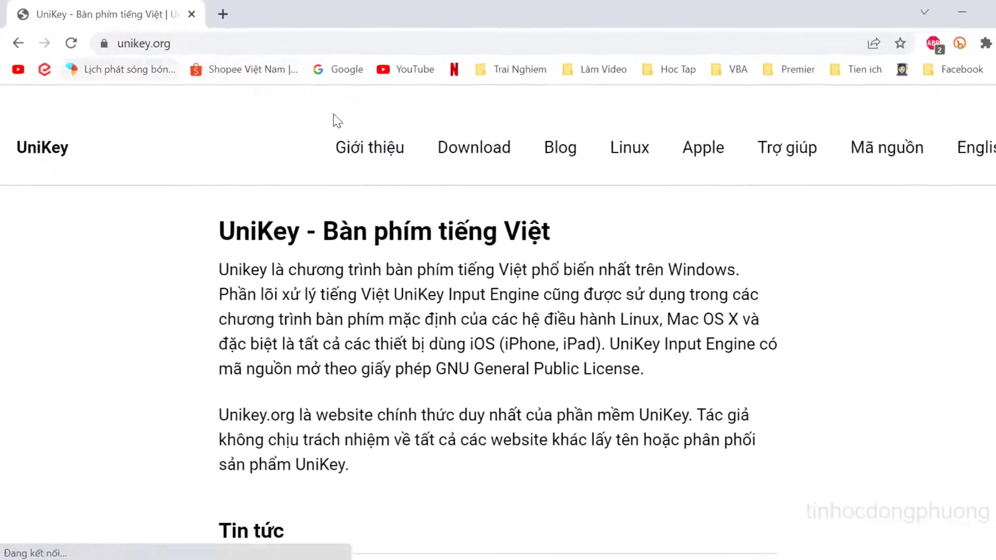
Step: Look over the UniKey home page, open its download page and download the UniKey 4.3 RC5, 64 bit, ZIP file
scroll(549, 405, down, 4)
scroll(549, 404, up, 1)
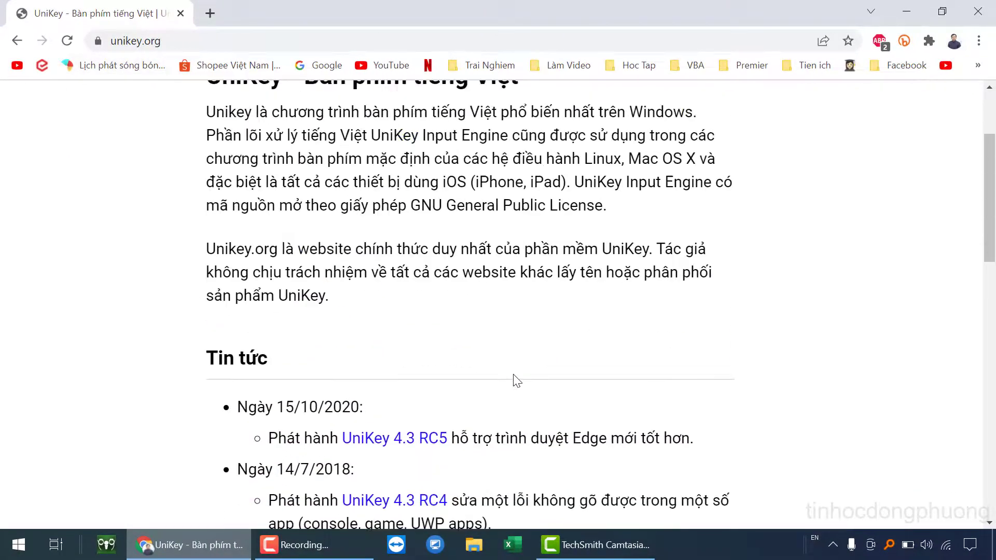
scroll(515, 380, up, 3)
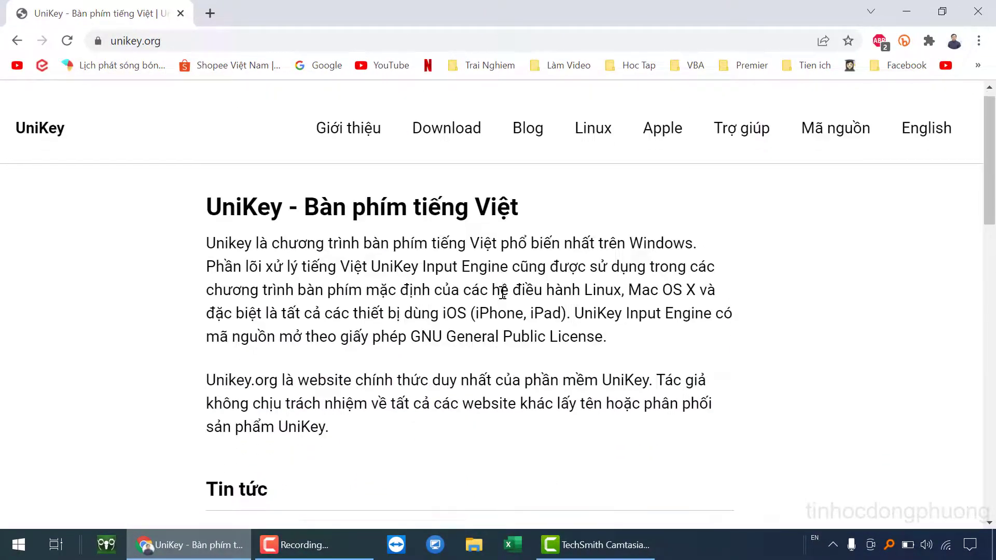
scroll(513, 363, down, 5)
scroll(511, 343, up, 4)
scroll(508, 324, up, 2)
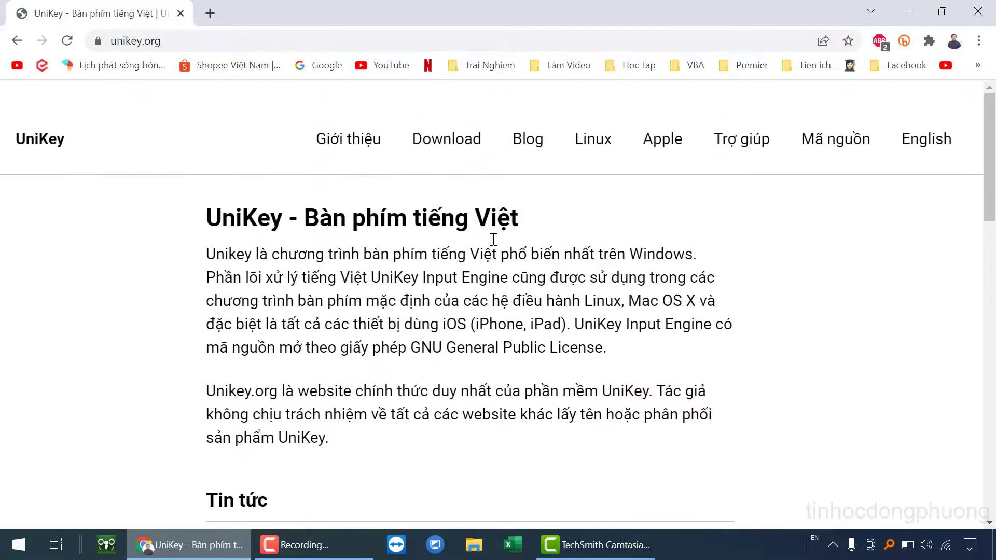
click(458, 146)
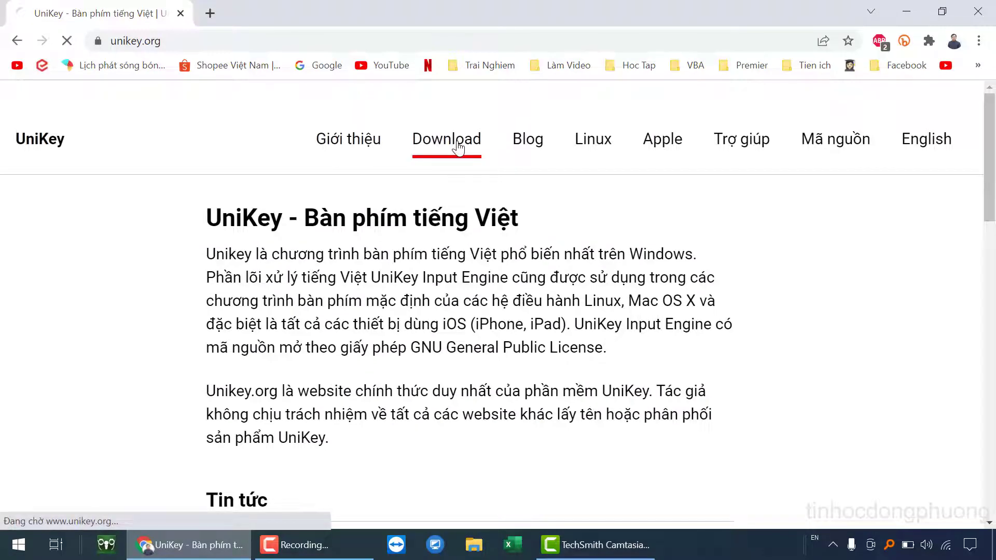
scroll(601, 279, down, 3)
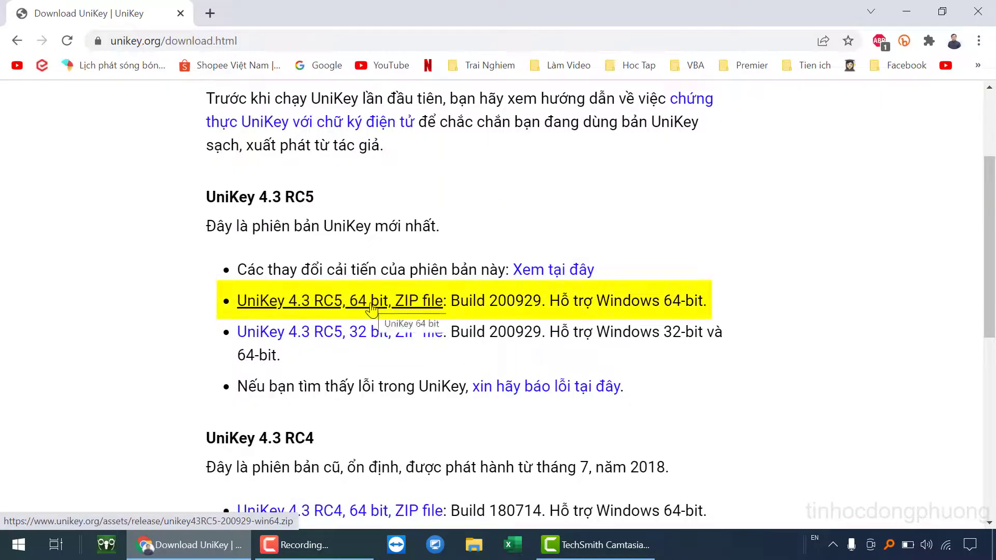
click(371, 307)
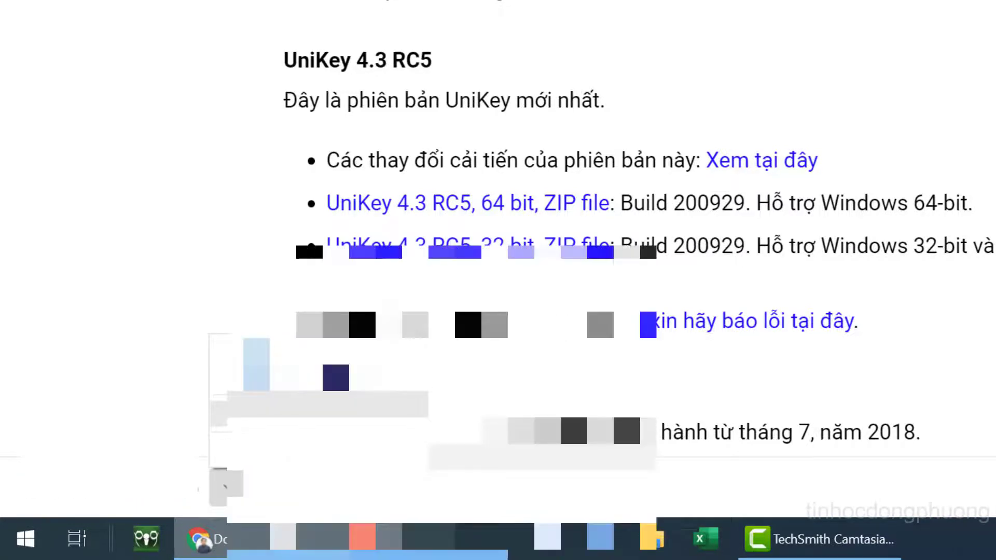
Step: Extract unikey43RC5-200929-win64.zip in the Downloads folder into its own folder and launch UniKeyNT.exe from there
click(316, 414)
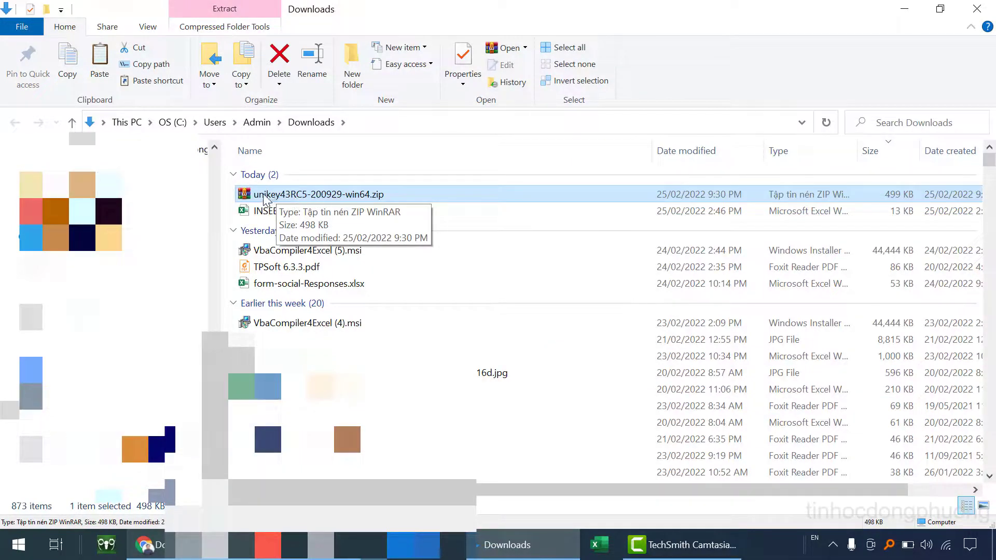
right_click(334, 196)
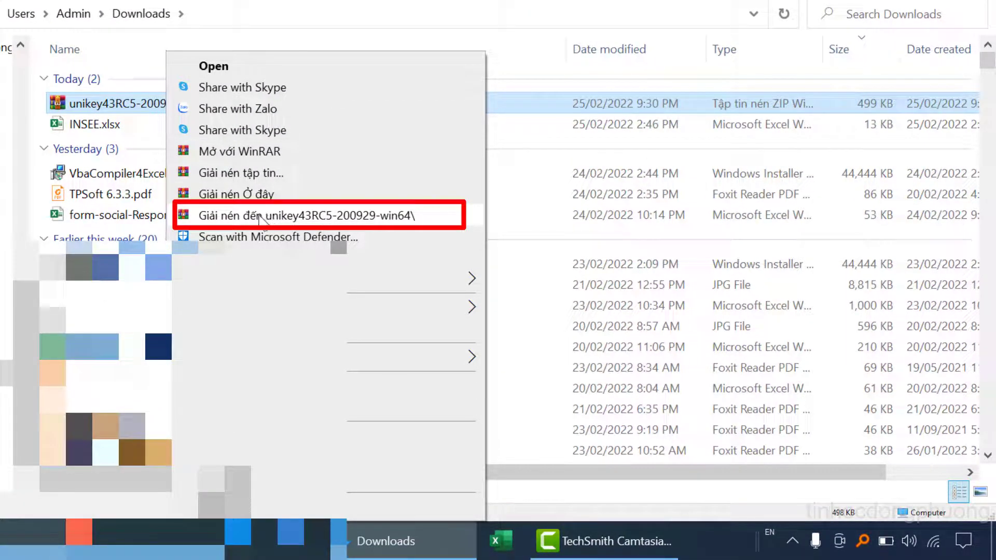
click(280, 217)
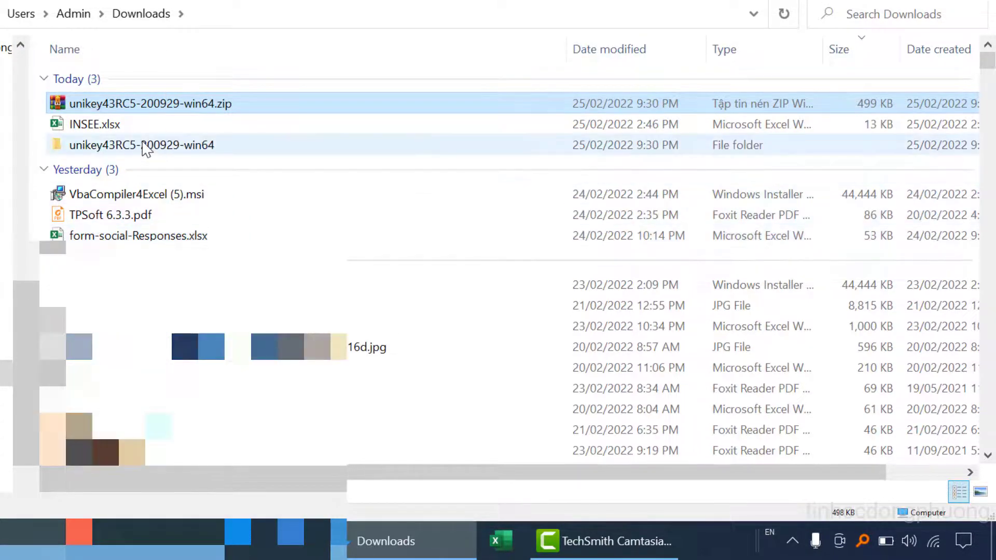
double_click(147, 150)
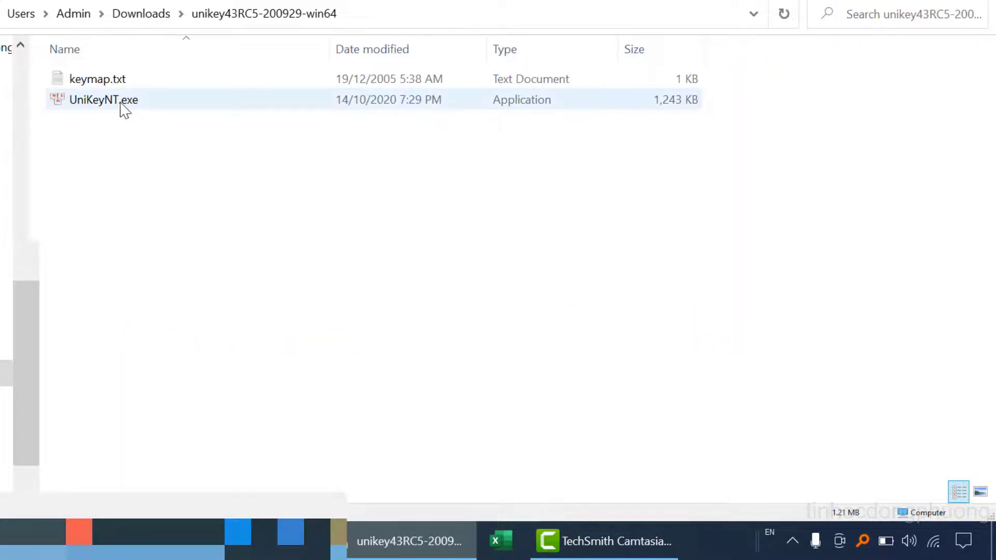
double_click(123, 108)
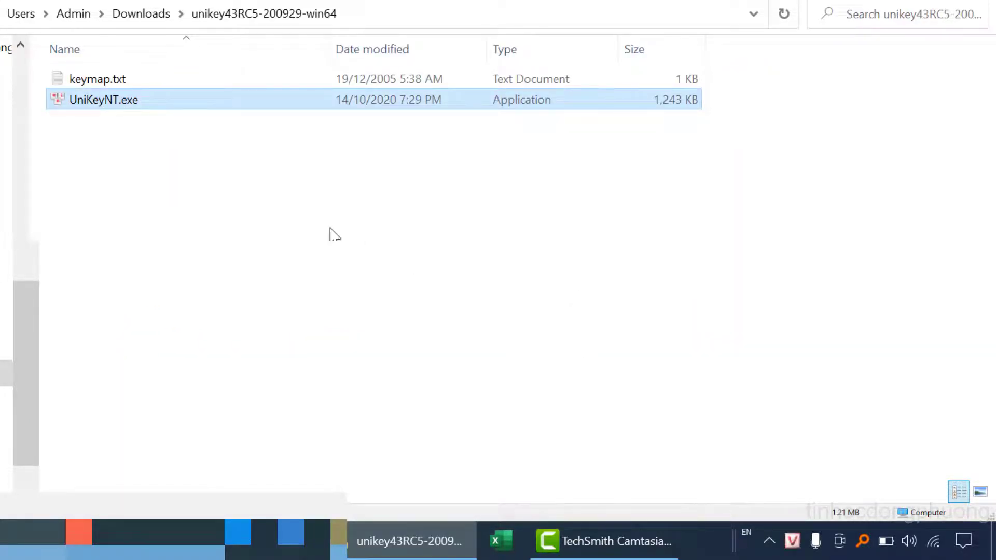
Step: View UniKey's settings from the notification area, close them, and check the icon's Vietnamese mode
double_click(790, 543)
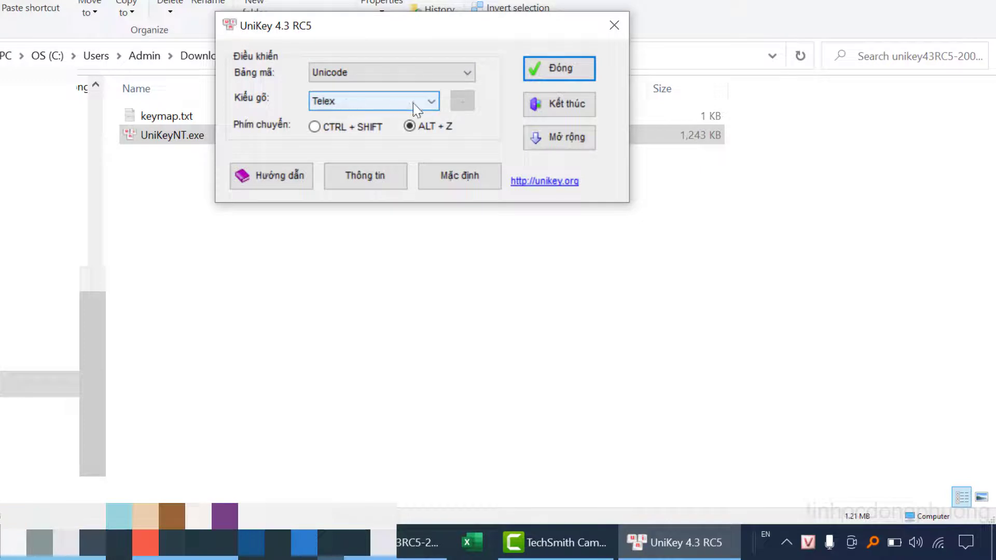
click(545, 67)
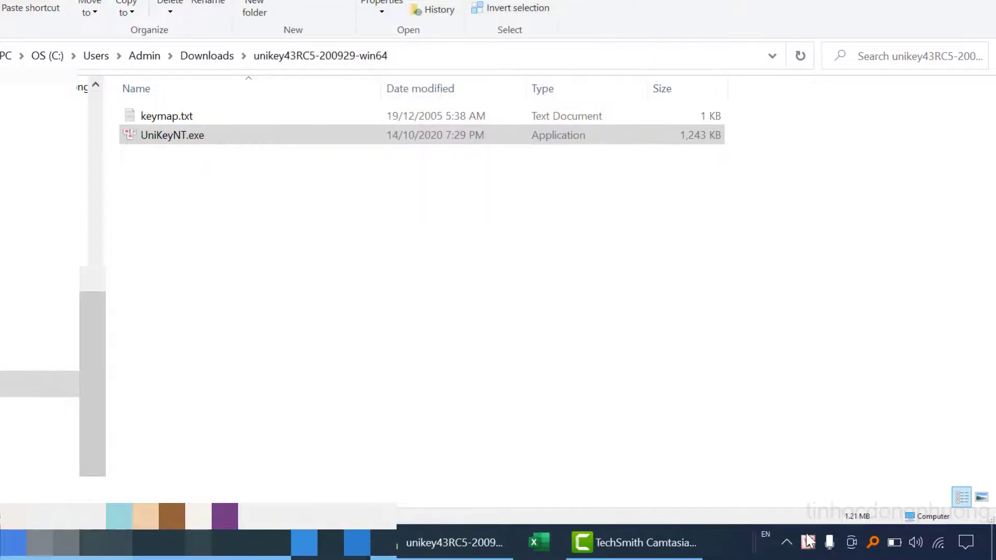
click(807, 542)
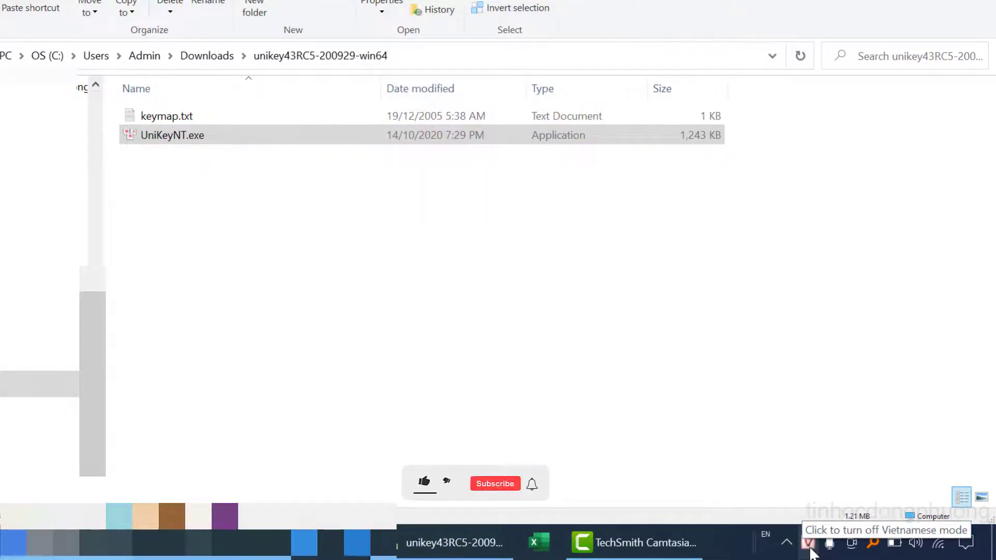
click(772, 449)
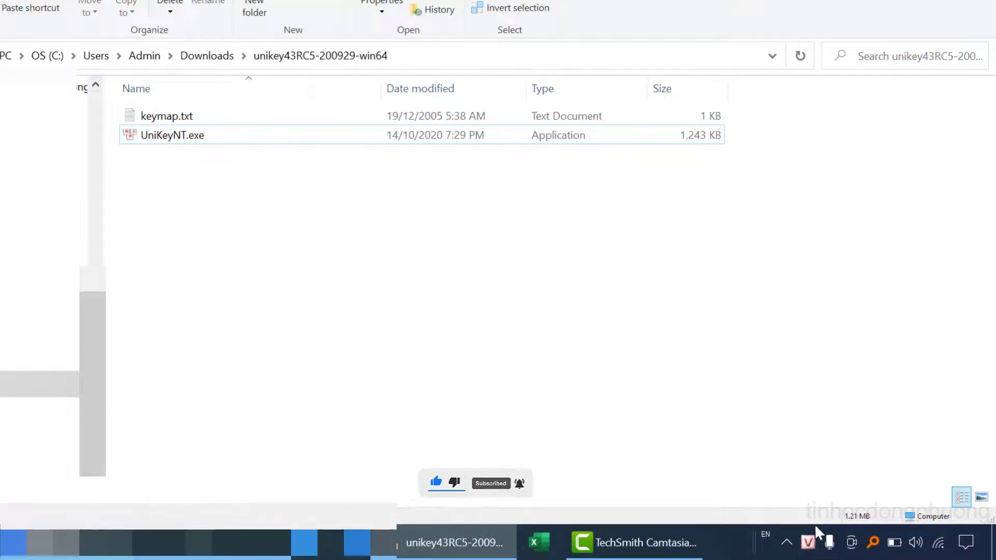
Step: Expand UniKey's settings, switch the option to start with Windows (Khởi động cùng Windows) off and on again, and close the dialog
double_click(808, 542)
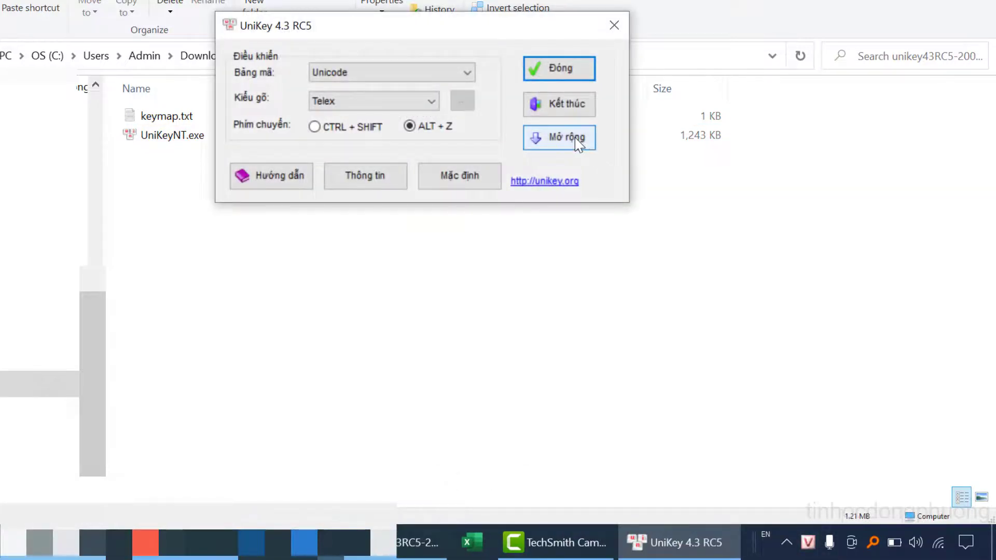
click(575, 138)
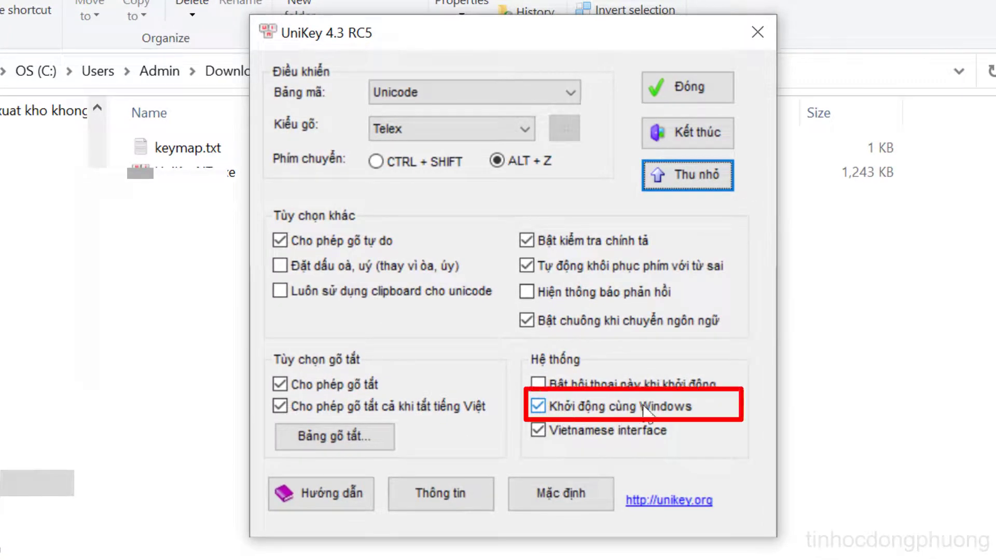
click(537, 409)
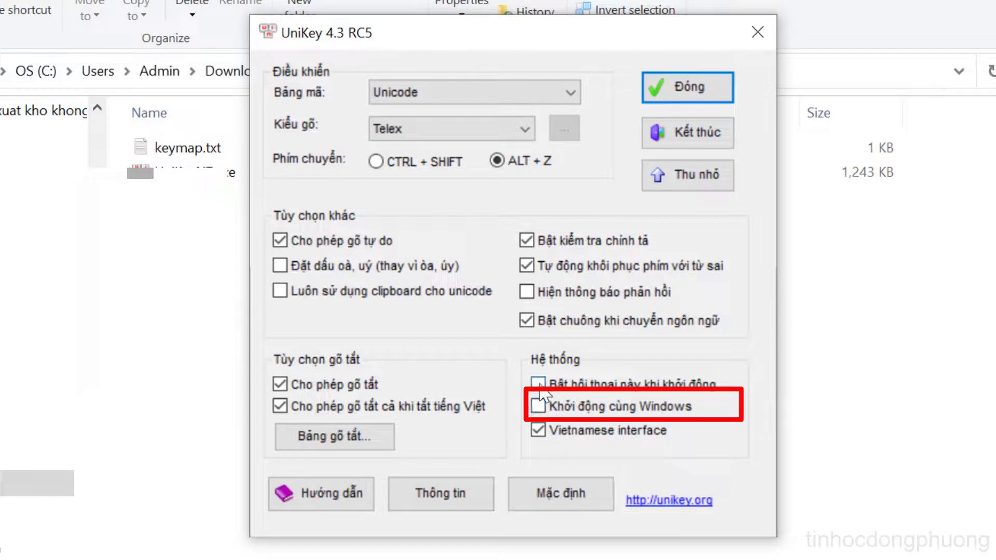
click(539, 386)
click(540, 407)
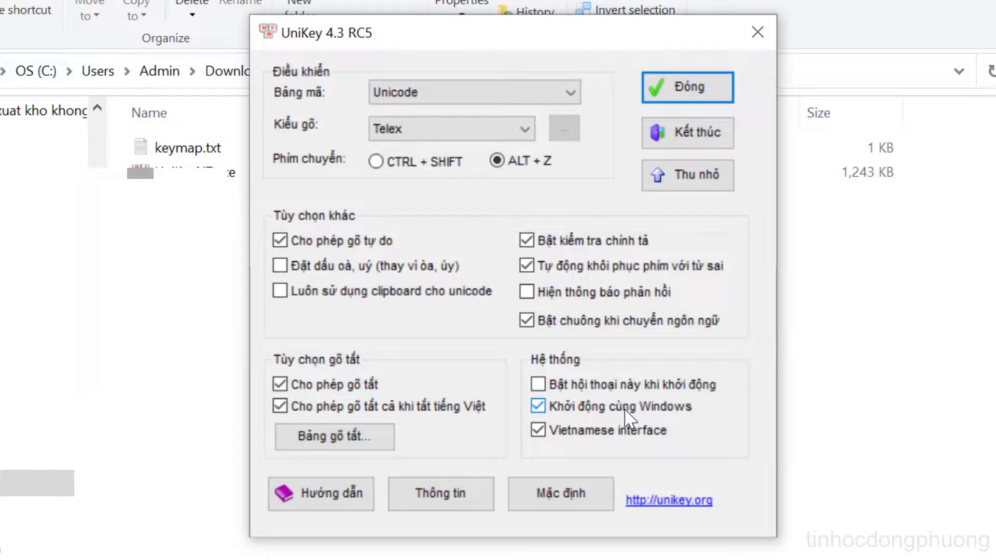
click(684, 89)
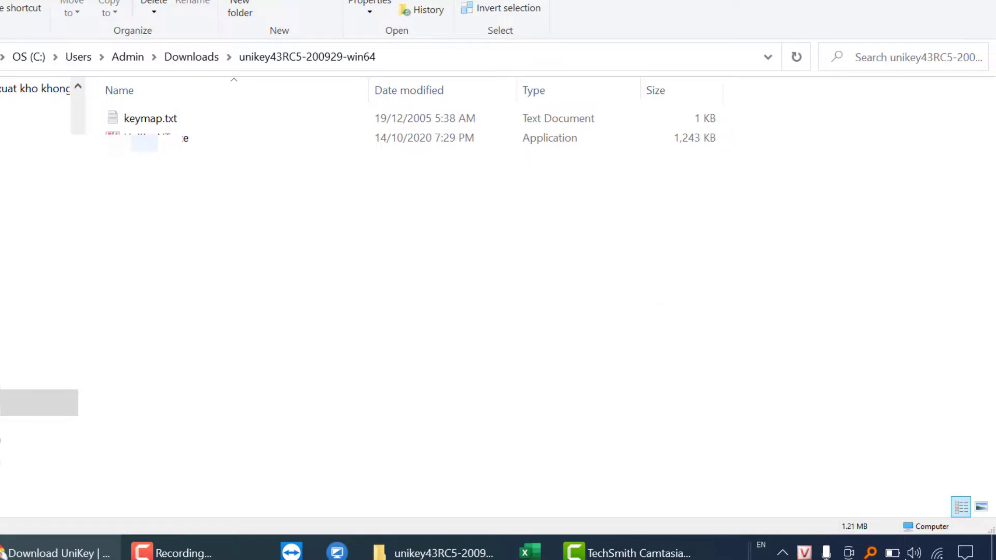
Step: Move UniKey's icon from the taskbar into the hidden notification icons, and show the hidden icons again
click(805, 553)
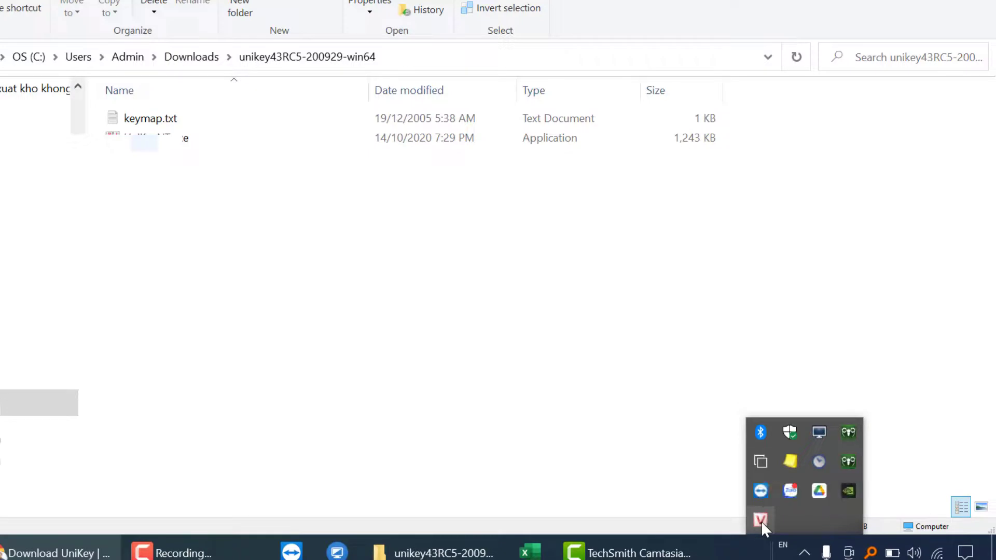
click(677, 308)
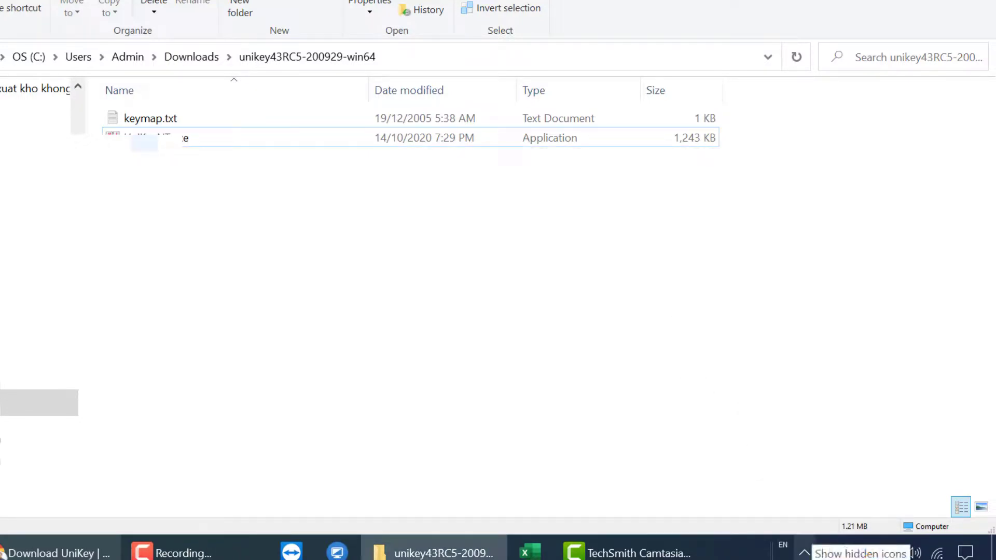
click(804, 552)
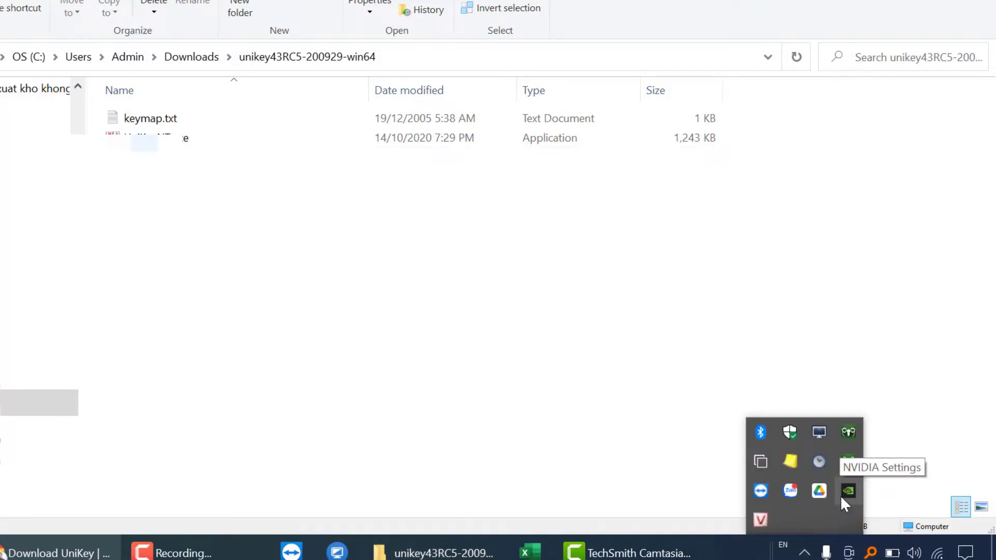